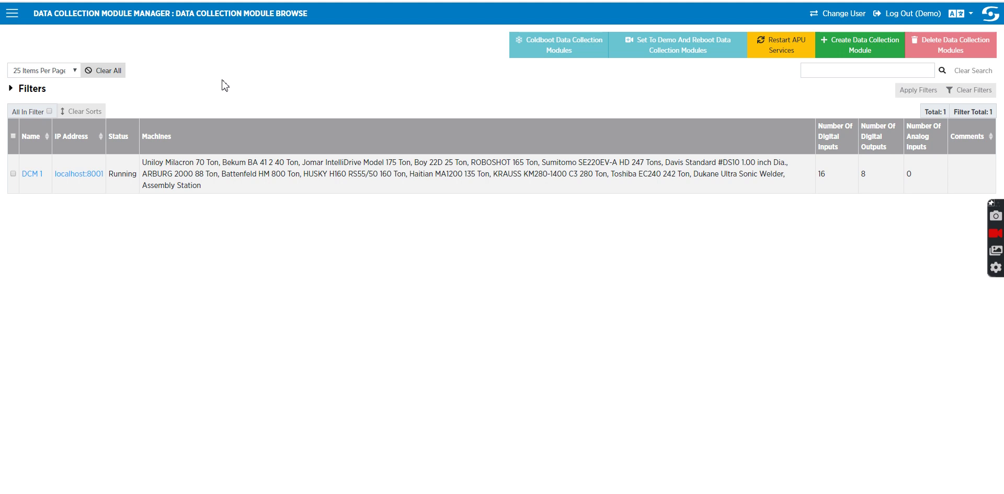
# Go to the job templates and open the 1-Gallon Bottle 2, 60 Grams template for editing.
pyautogui.click(12, 13)
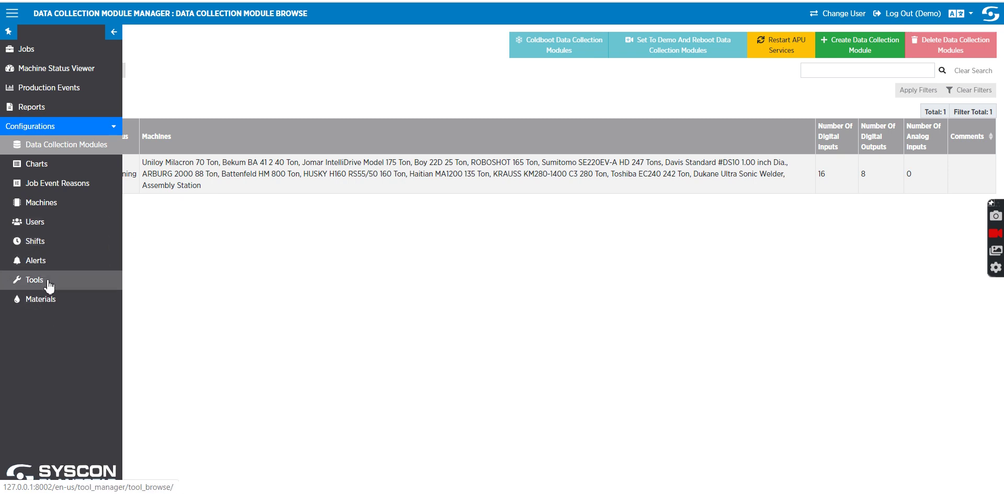
pyautogui.click(24, 54)
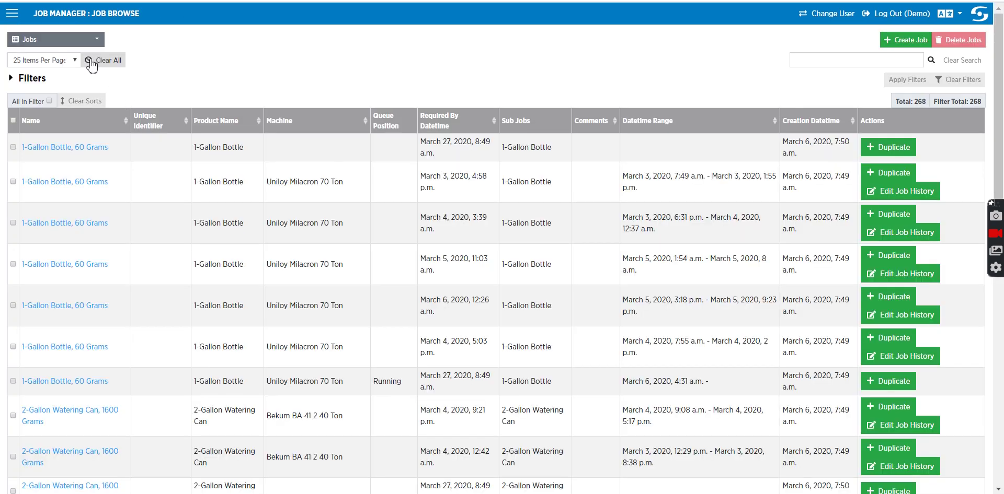
pyautogui.click(65, 42)
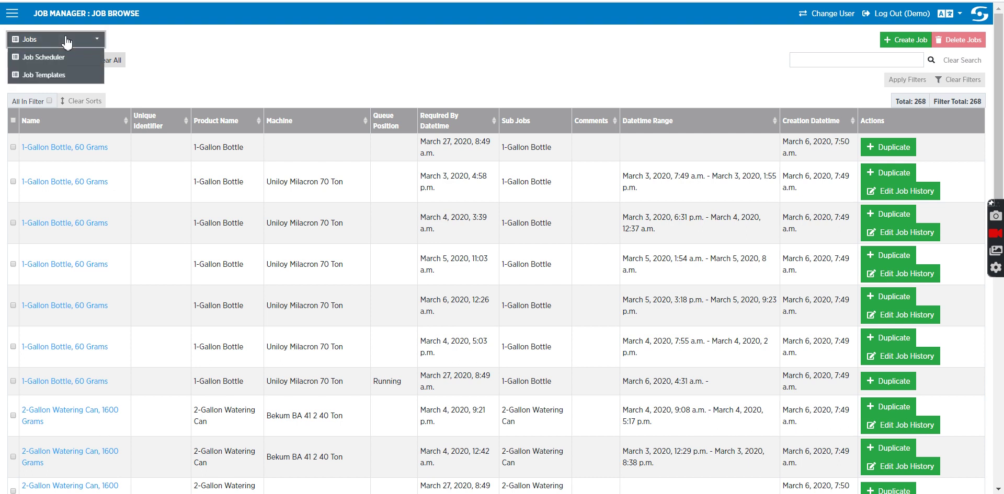
pyautogui.click(46, 75)
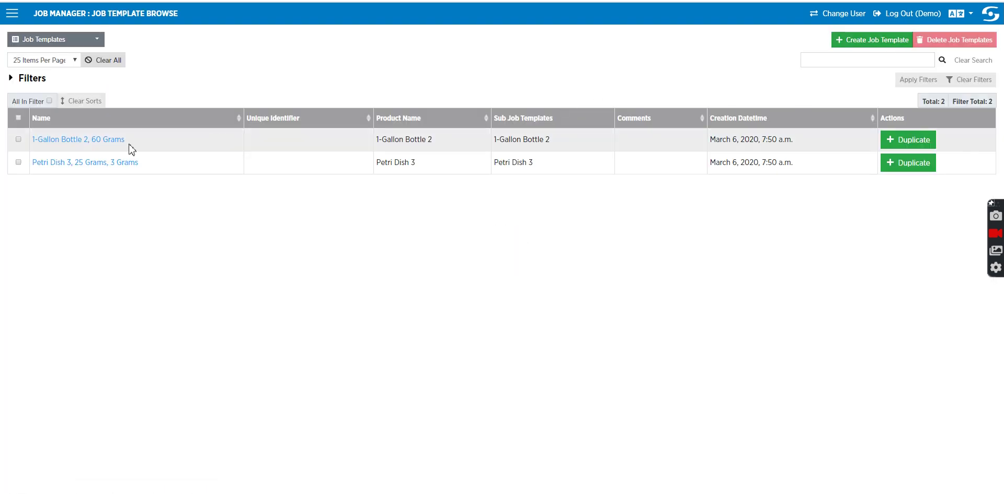
pyautogui.click(77, 141)
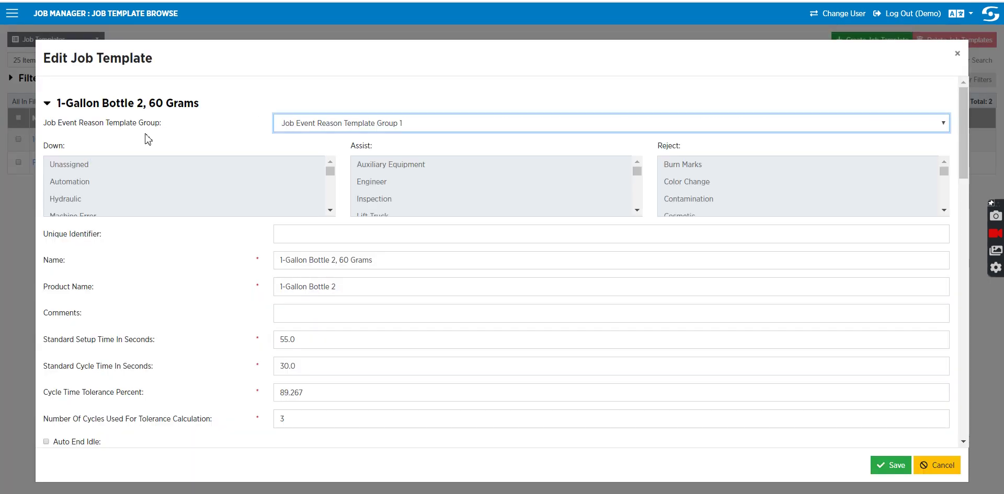
# Try another job event reason template group for the template and return it to Job Event Reason Template Group 1.
pyautogui.click(325, 126)
pyautogui.click(339, 156)
pyautogui.click(412, 126)
pyautogui.click(386, 143)
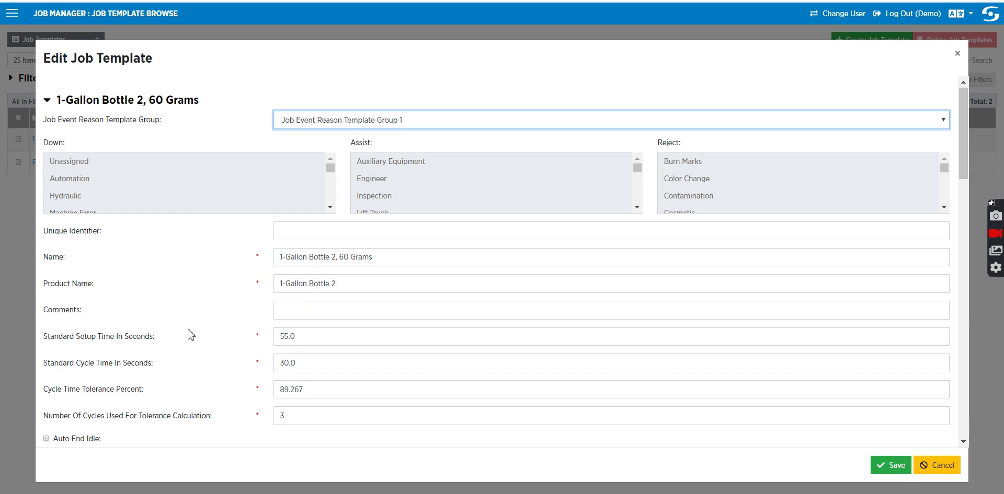
# Review the template's cycle settings and the unit options available for the cycle weight measurement.
pyautogui.scroll(-1, 188, 330)
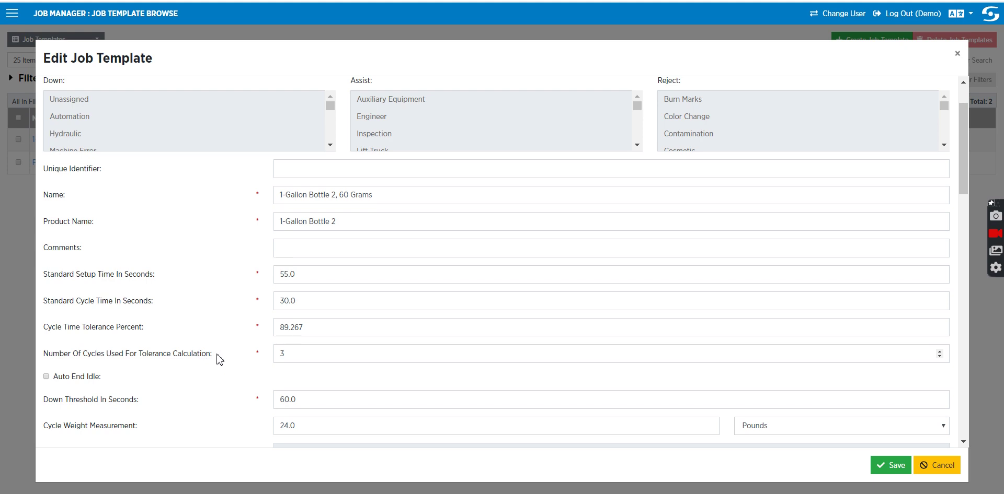
pyautogui.scroll(-3, 219, 359)
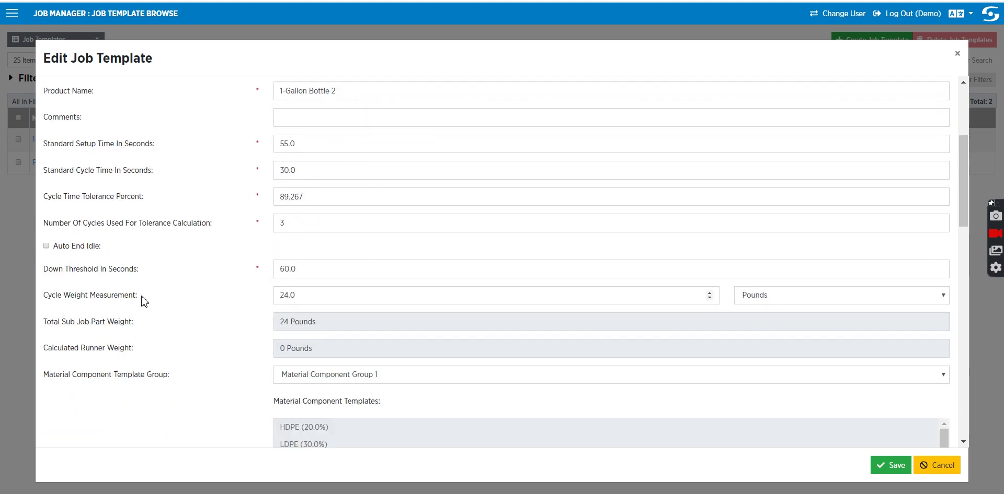
pyautogui.click(385, 293)
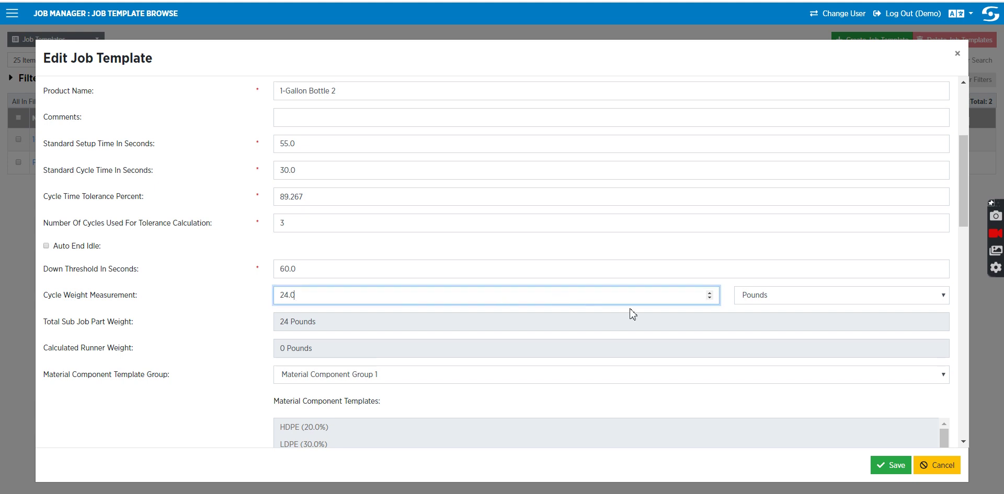
pyautogui.click(777, 303)
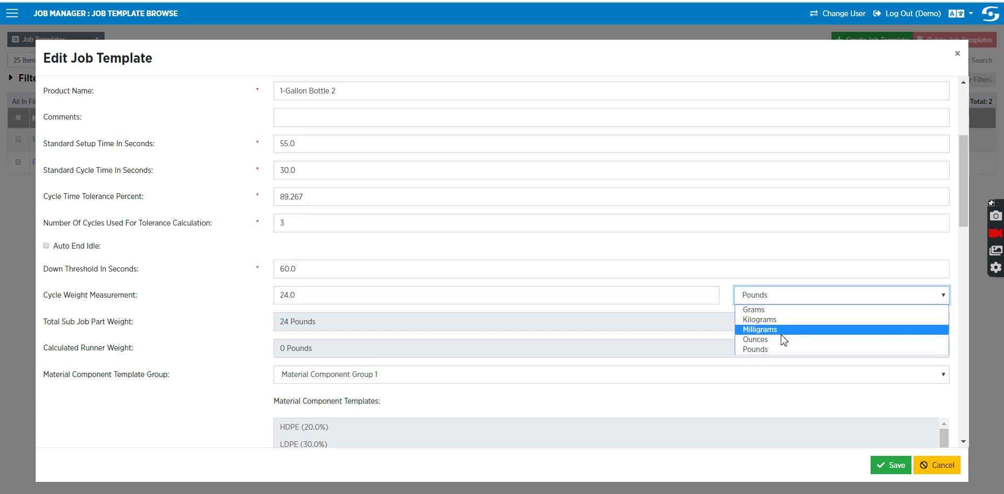
pyautogui.click(636, 271)
pyautogui.click(636, 271)
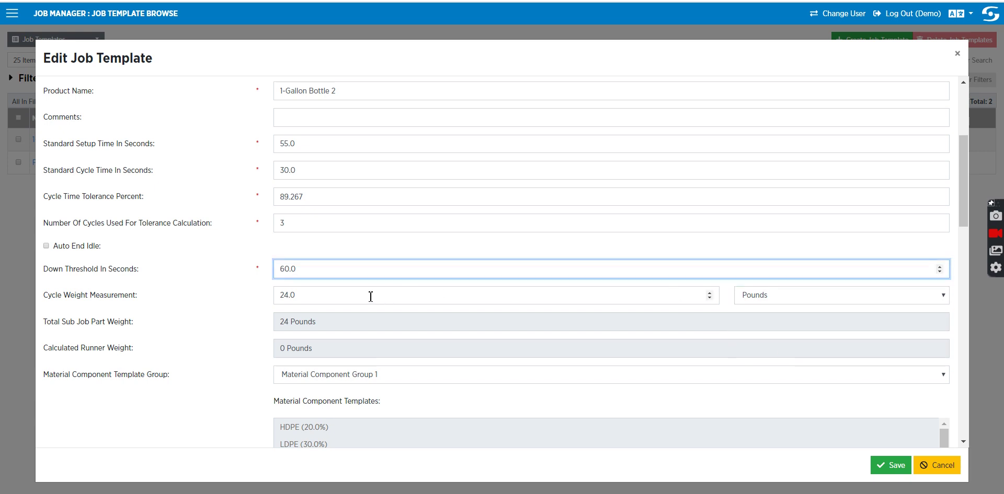
# Switch the material component template group to Material Component Group 2 and back to Material Component Group 1.
pyautogui.scroll(-3, 109, 271)
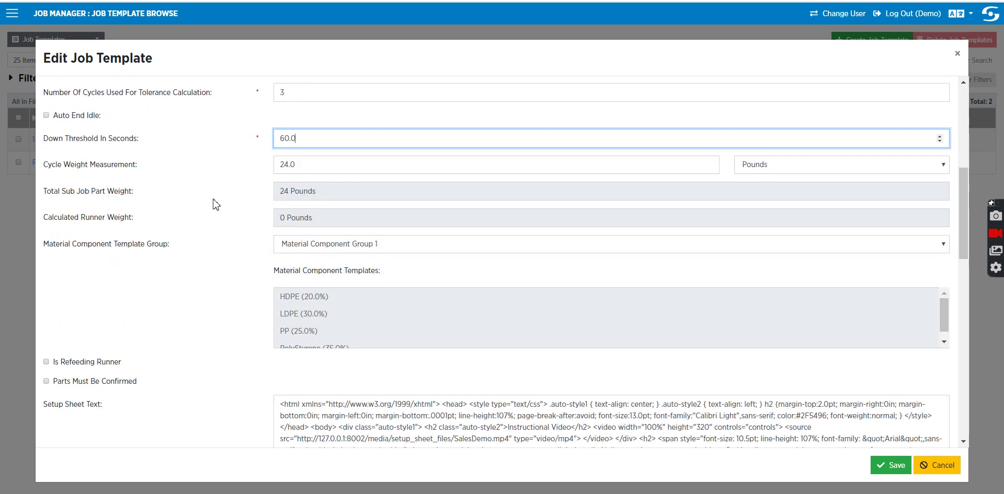
pyautogui.click(378, 244)
pyautogui.click(380, 277)
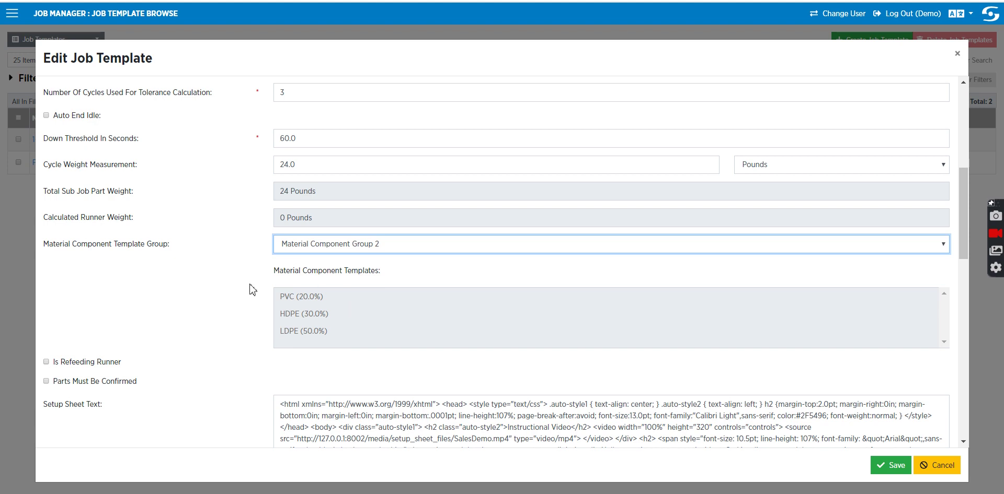
pyautogui.click(334, 245)
pyautogui.click(316, 261)
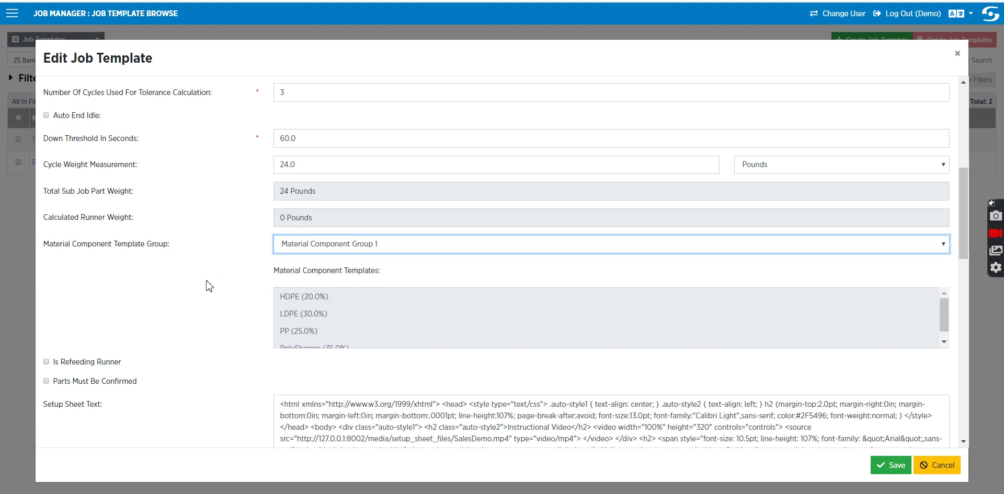
# Set the template's tool type group to Shared Tools Jobs, review the sub job settings, and discard the template edits.
pyautogui.scroll(-2, 208, 285)
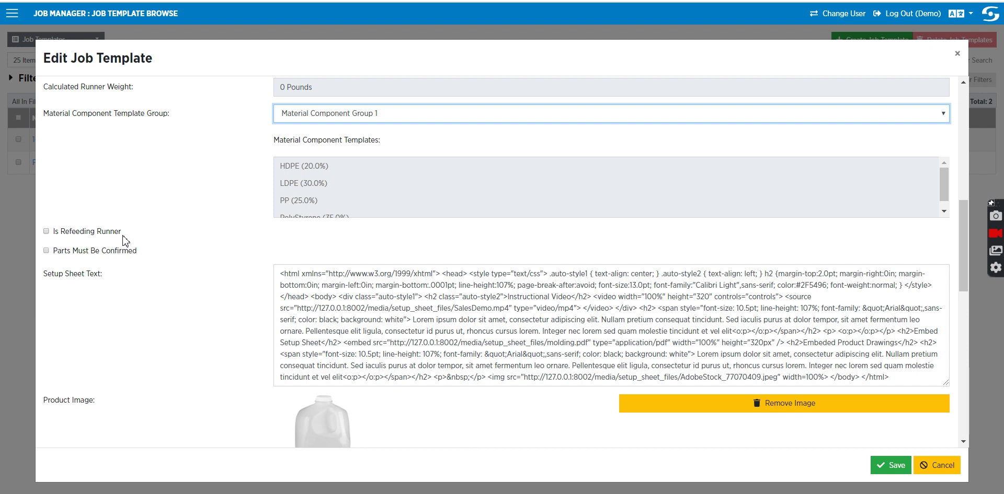
pyautogui.scroll(-2, 322, 281)
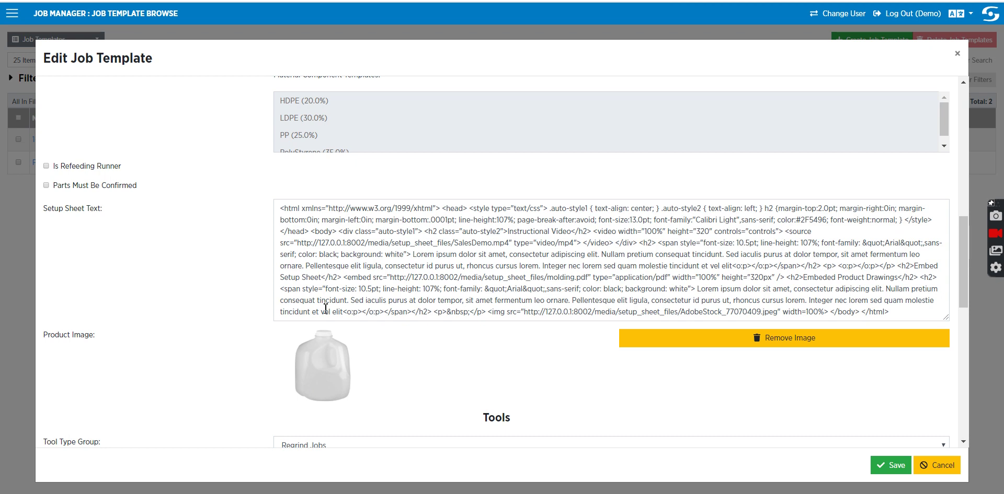
pyautogui.scroll(-2, 398, 254)
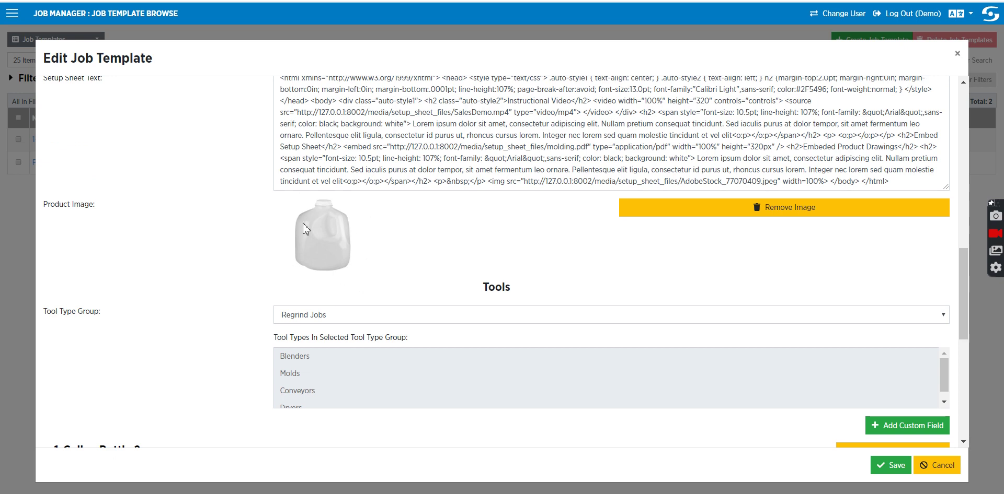
pyautogui.scroll(-2, 302, 224)
pyautogui.click(329, 189)
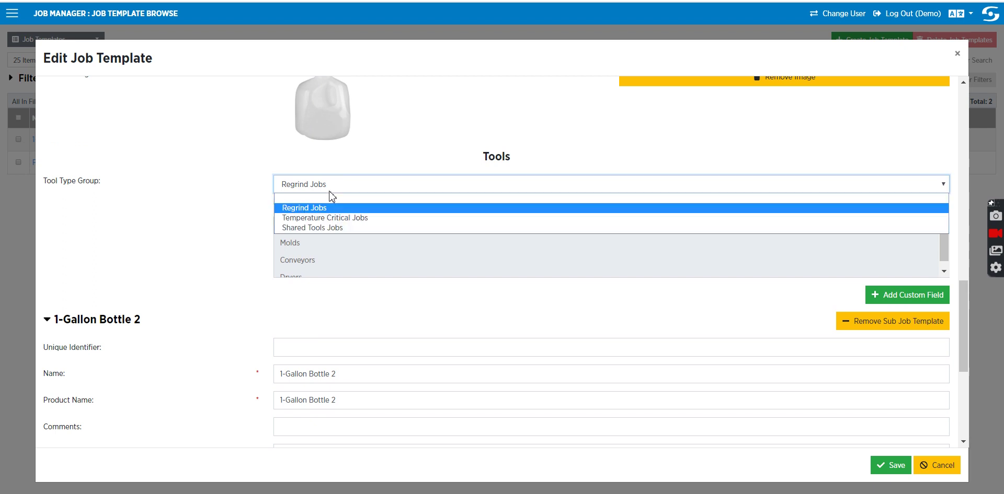
pyautogui.click(331, 230)
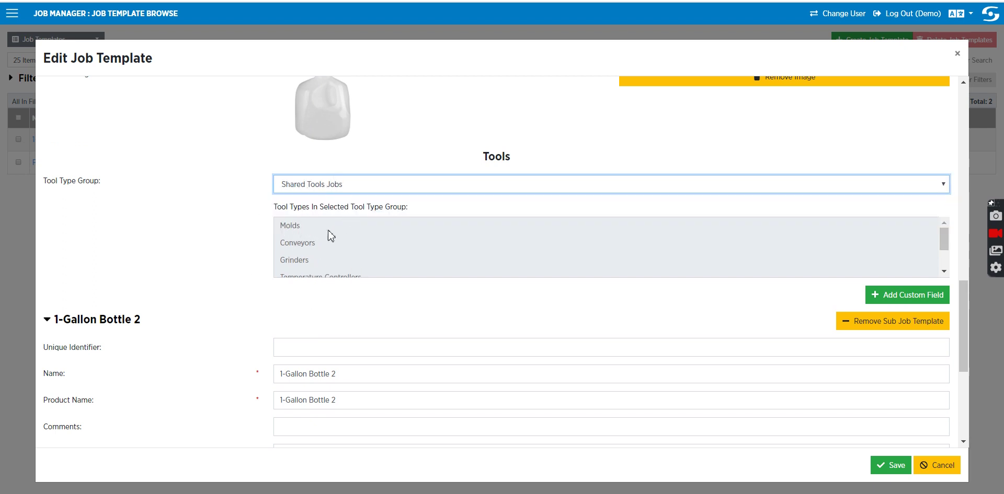
pyautogui.scroll(-6, 369, 223)
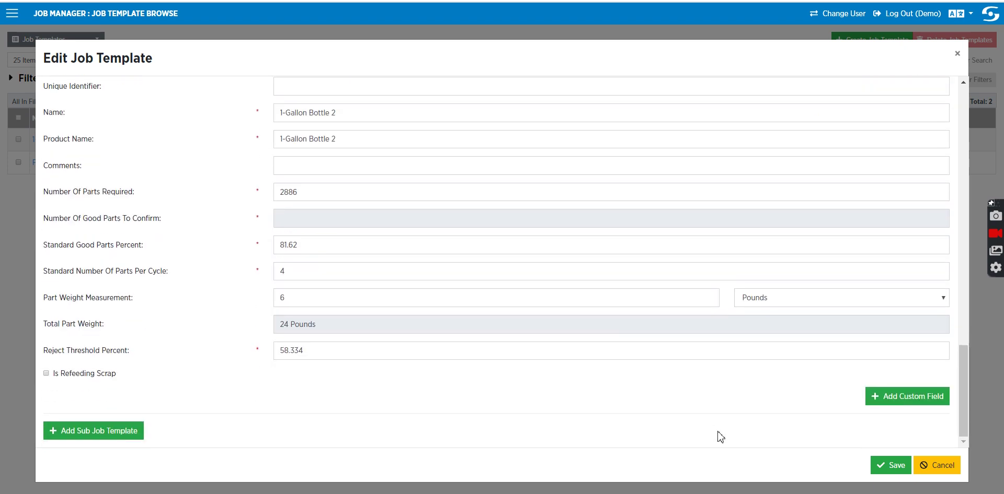
pyautogui.click(931, 464)
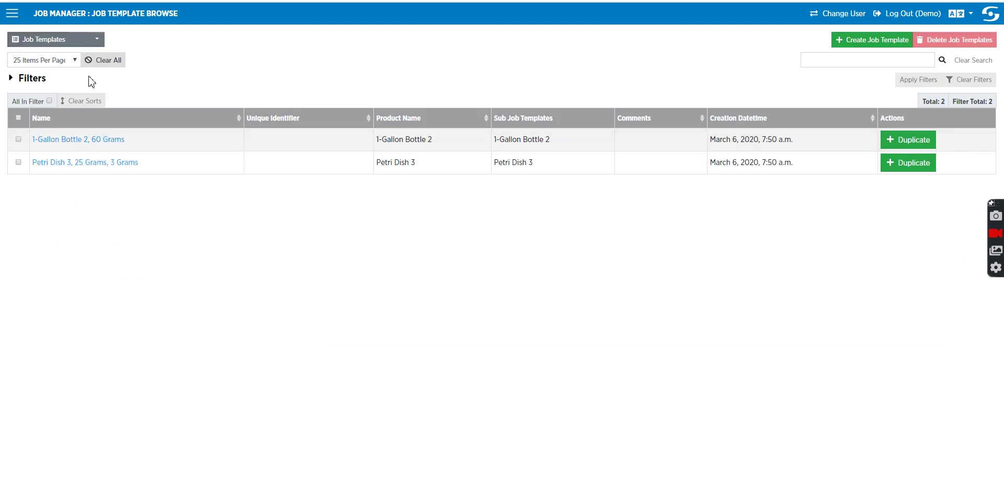
# Return to the list of jobs and look through the existing entries.
pyautogui.click(68, 42)
pyautogui.click(46, 59)
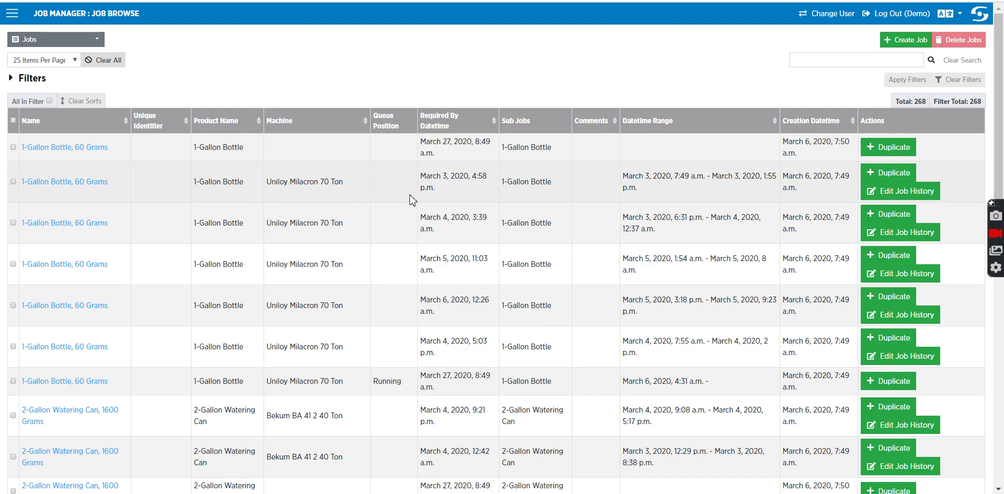
pyautogui.scroll(-2, 411, 214)
pyautogui.scroll(-8, 413, 232)
pyautogui.scroll(10, 413, 298)
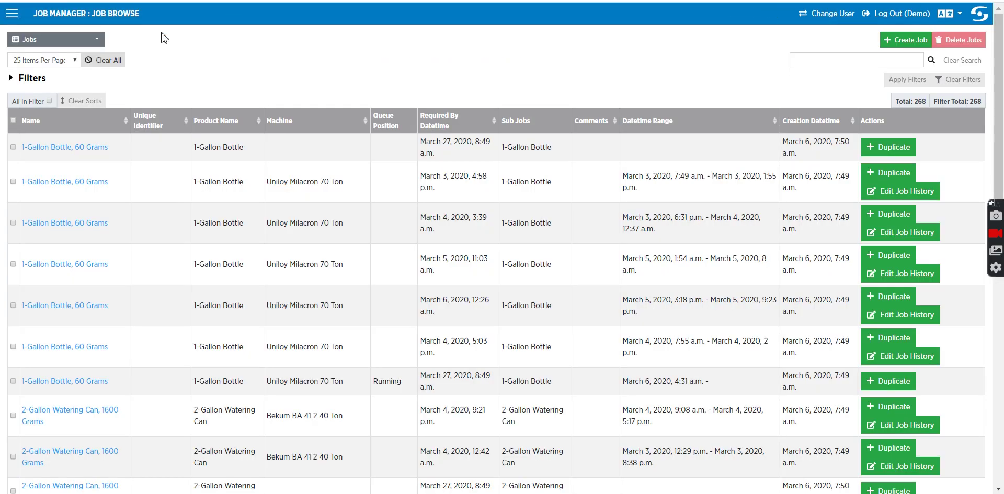
# Open the Job Scheduler and look through the unscheduled jobs.
pyautogui.click(53, 46)
pyautogui.click(53, 60)
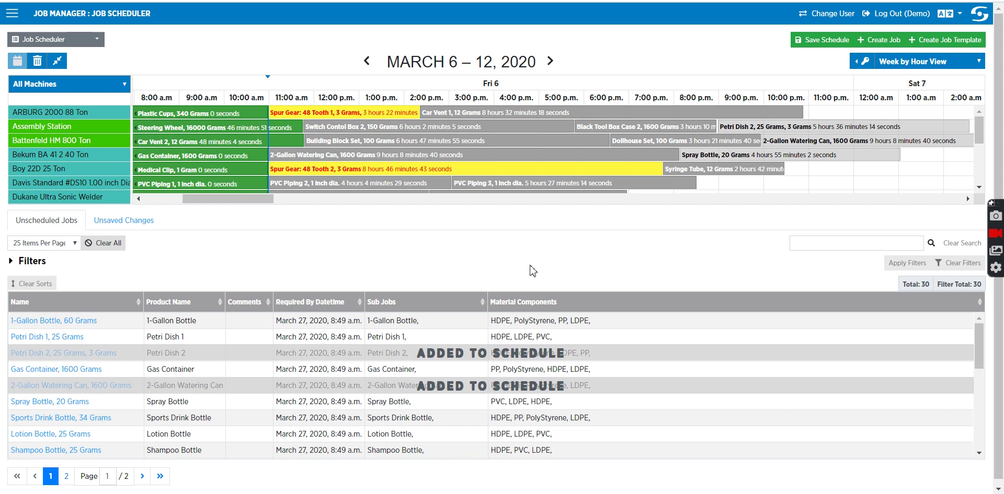
pyautogui.scroll(-1, 482, 210)
pyautogui.scroll(-5, 472, 382)
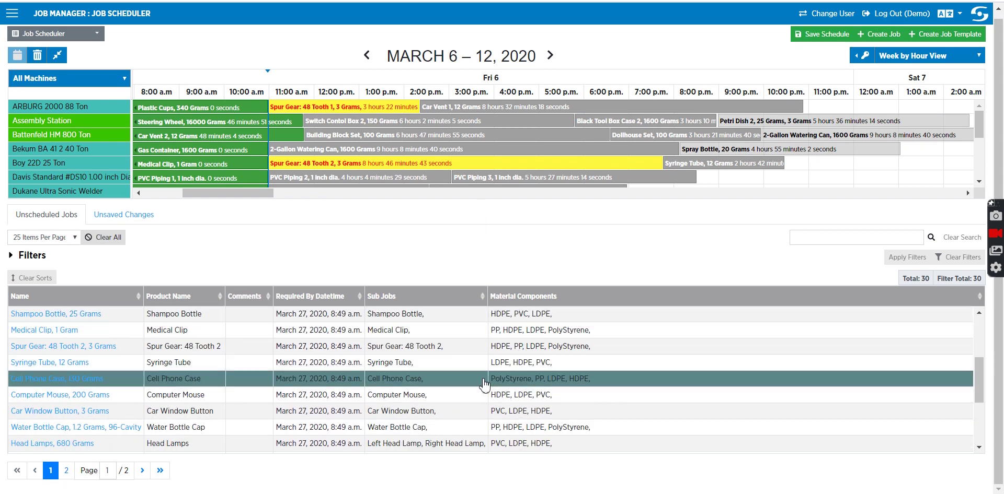
pyautogui.scroll(5, 471, 384)
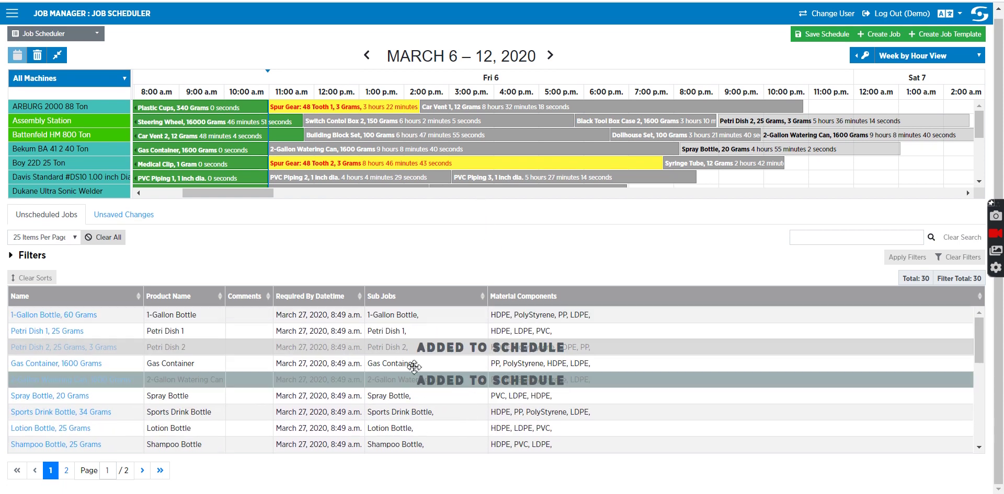
# Schedule the unscheduled 1-Gallon Bottle, 60 Grams job on Battenfeld HM 800 Ton, directly after Building Block Set, 100 Grams.
pyautogui.moveTo(406, 319); pyautogui.dragTo(638, 133)
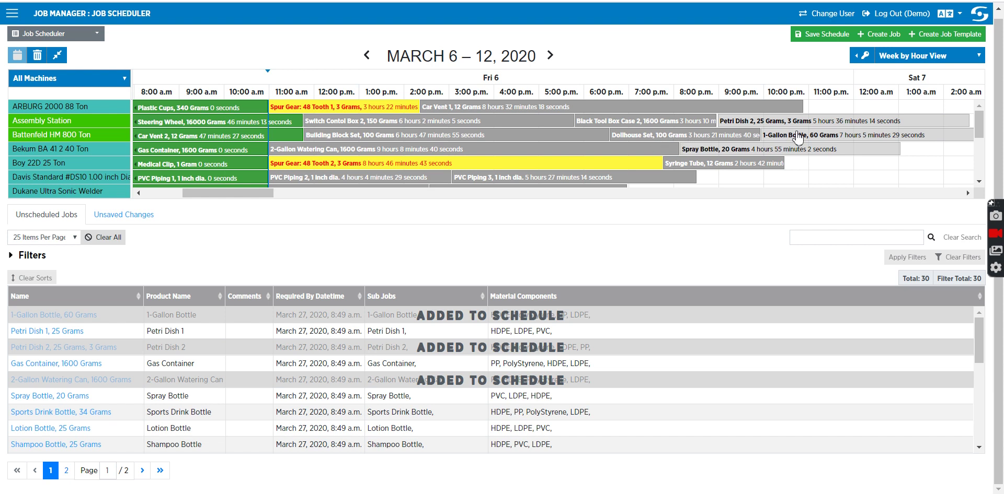
pyautogui.moveTo(797, 137); pyautogui.dragTo(637, 136)
pyautogui.click(558, 120)
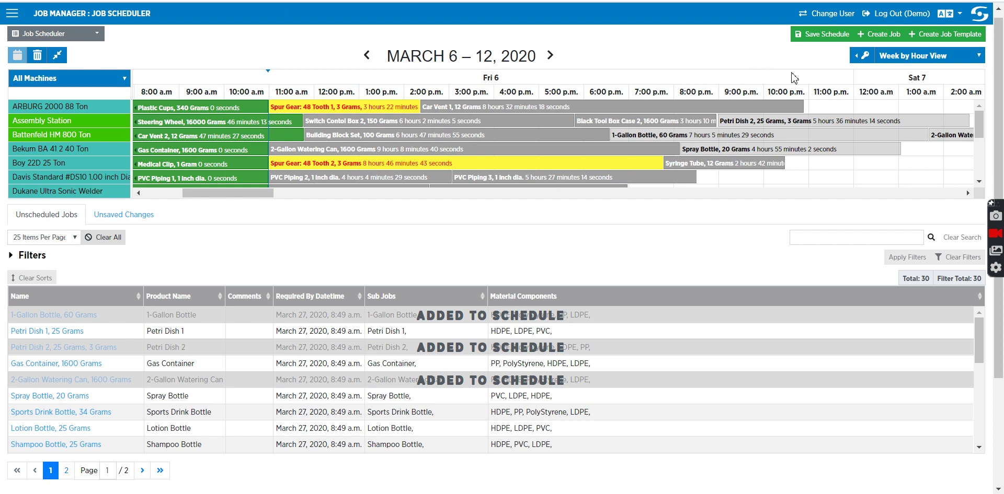
# Check the schedule's color legend and the tool collision details of the Spur Gear: 48 Tooth 1, 3 Grams job.
pyautogui.click(852, 61)
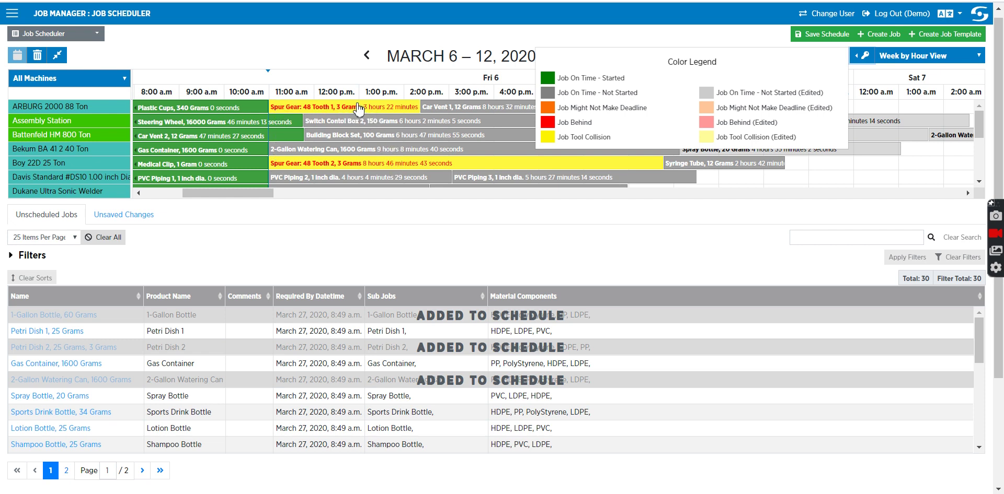
pyautogui.click(343, 114)
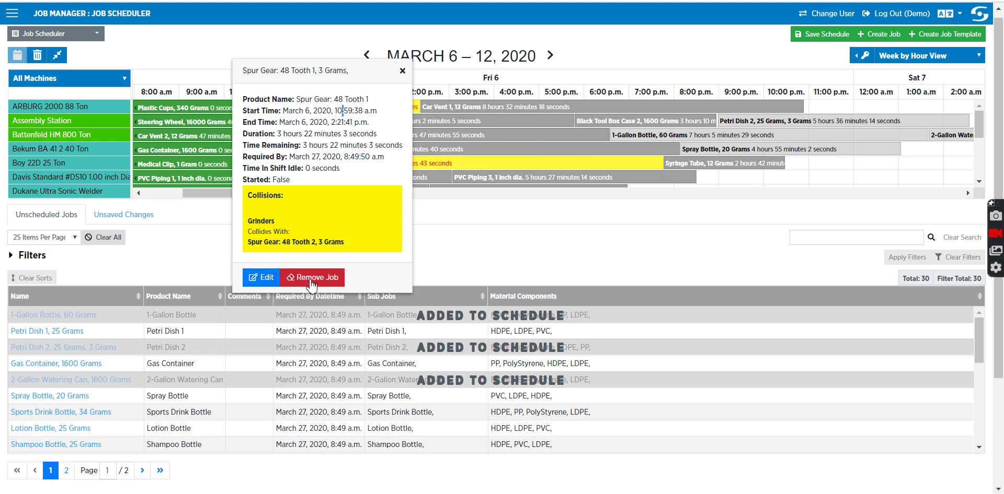
pyautogui.click(402, 71)
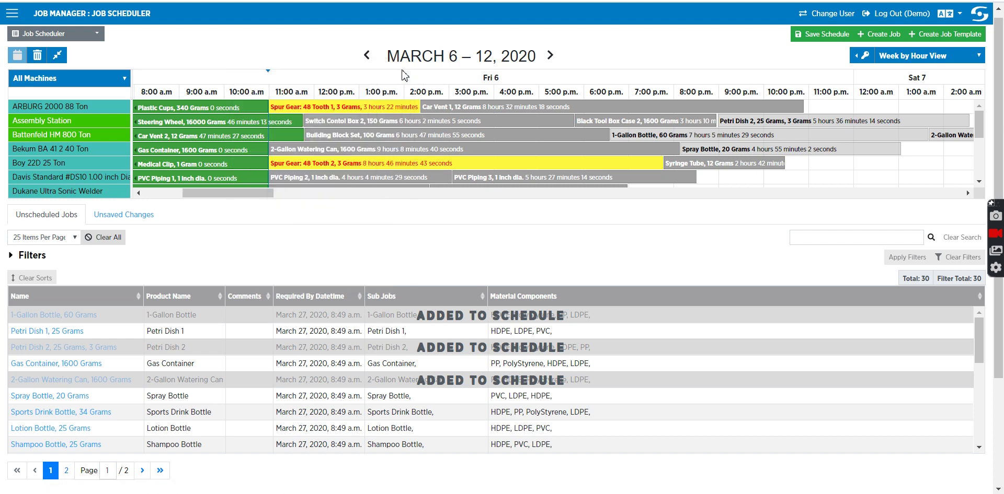
# Save the edited schedule and filter the DCM 1 job schedule to the EBM - Extrusion Blow Molding machines.
pyautogui.click(821, 35)
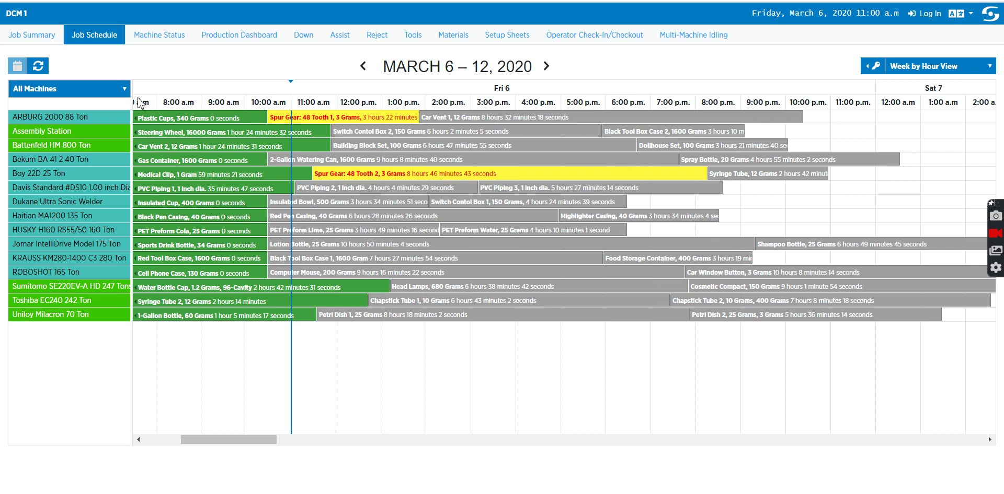
pyautogui.click(121, 86)
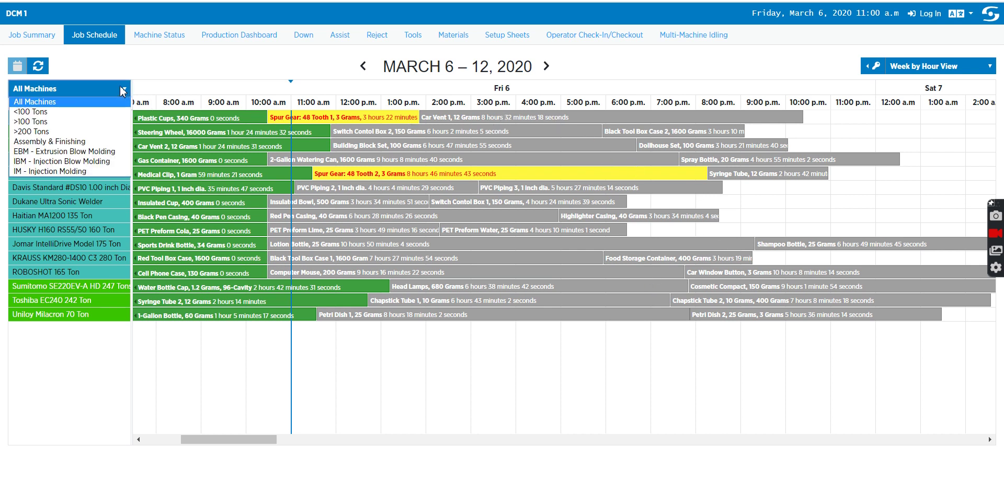
pyautogui.click(101, 152)
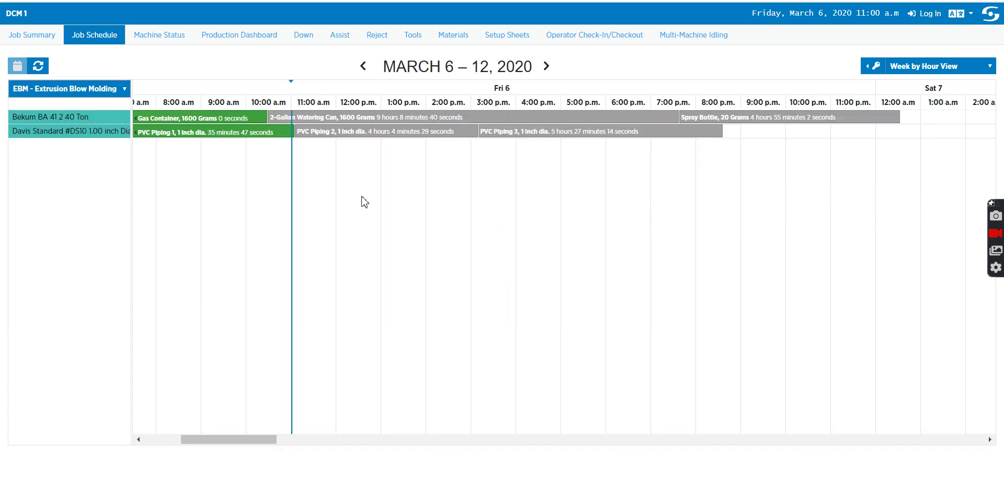